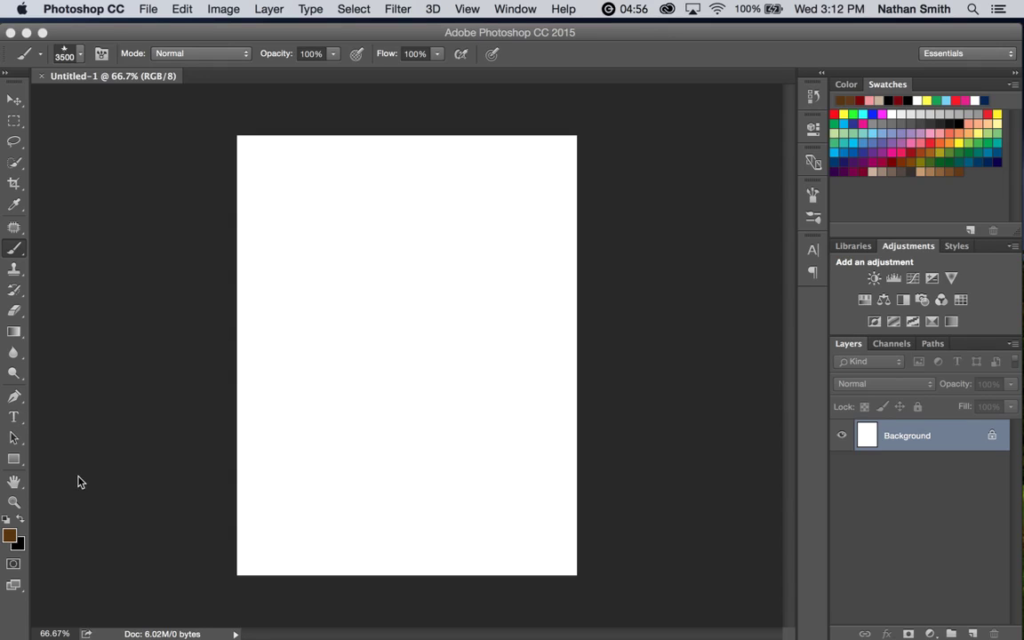
Switch from the Rectangle tool to the Custom Shape Tool.
{"action": "left_click", "coordinate": [20, 461]}
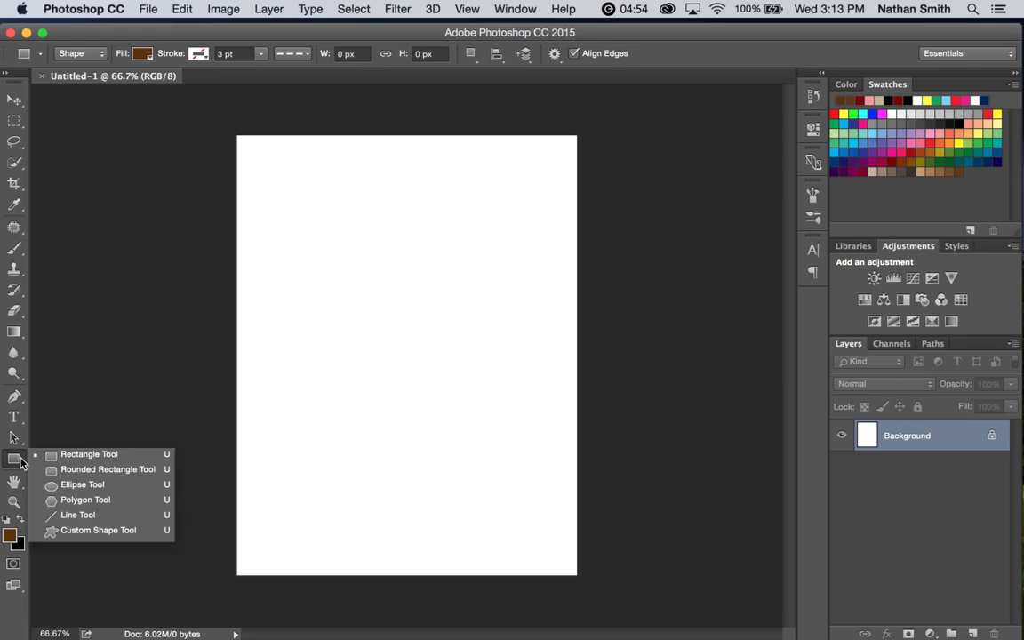
{"action": "left_click", "coordinate": [36, 469]}
{"action": "left_click_drag", "start_coordinate": [20, 459], "coordinate": [80, 528]}
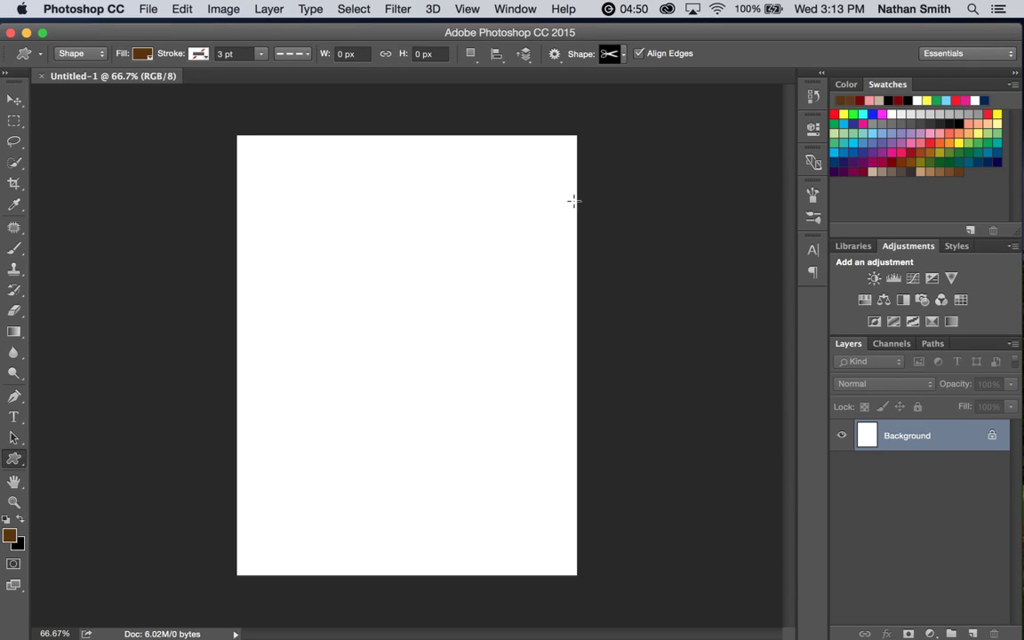
Browse the custom shapes in the Shape picker and its shape-set menu, then close them.
{"action": "left_click", "coordinate": [610, 53]}
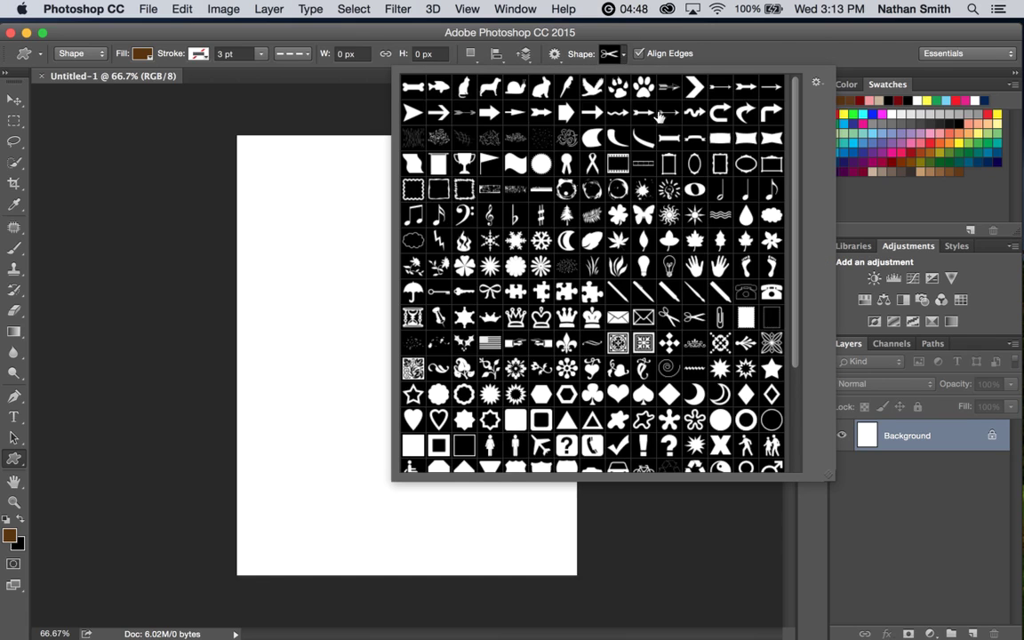
{"action": "left_click_drag", "start_coordinate": [796, 159], "coordinate": [800, 330]}
{"action": "scroll", "coordinate": [716, 249], "scroll_direction": "up", "scroll_amount": 5}
{"action": "left_click", "coordinate": [819, 84]}
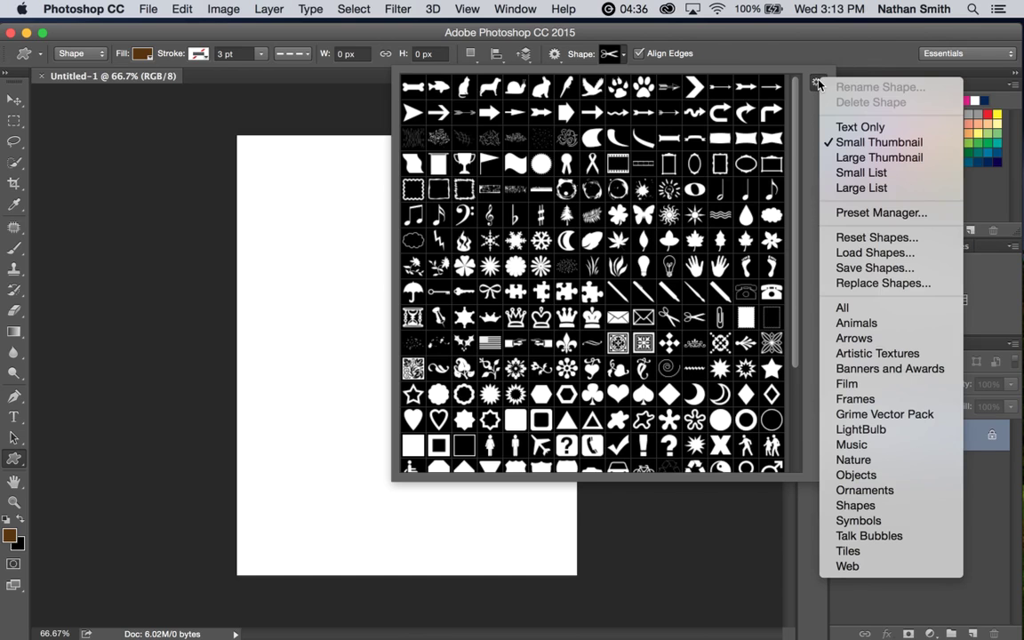
{"action": "left_click", "coordinate": [805, 51]}
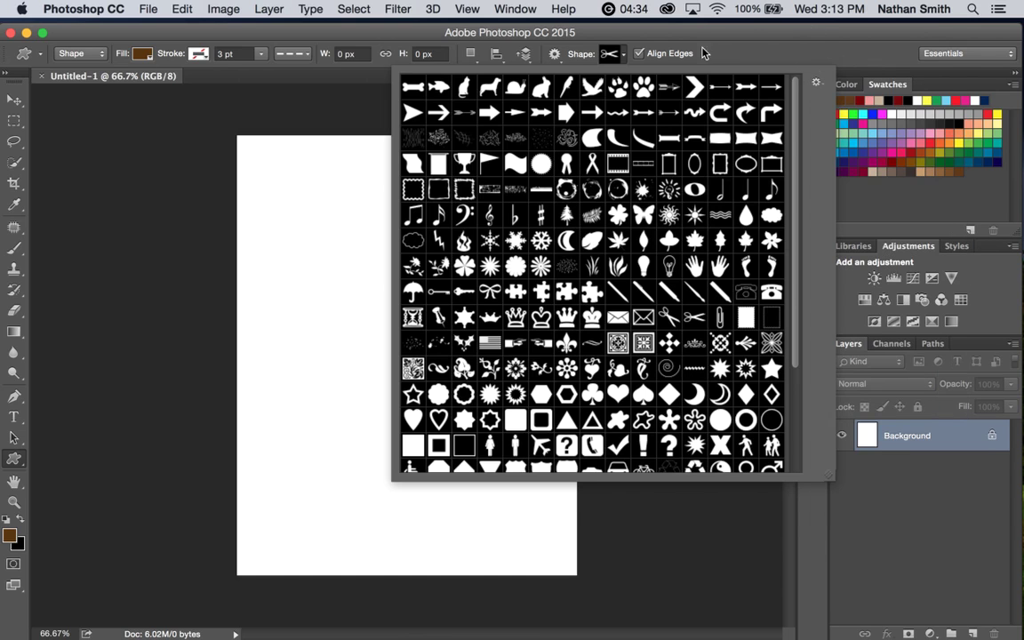
{"action": "left_click", "coordinate": [758, 31]}
Bring Safari back and show the 120 Arrows Photoshop Shapes page.
{"action": "mouse_move", "coordinate": [773, 633]}
{"action": "left_click", "coordinate": [977, 627]}
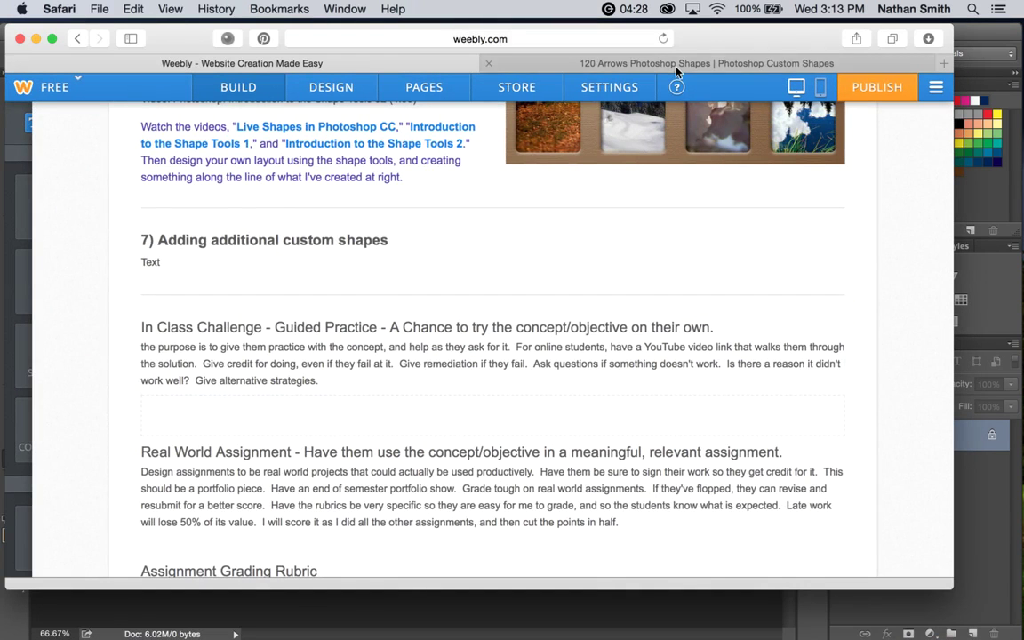
{"action": "left_click", "coordinate": [608, 61]}
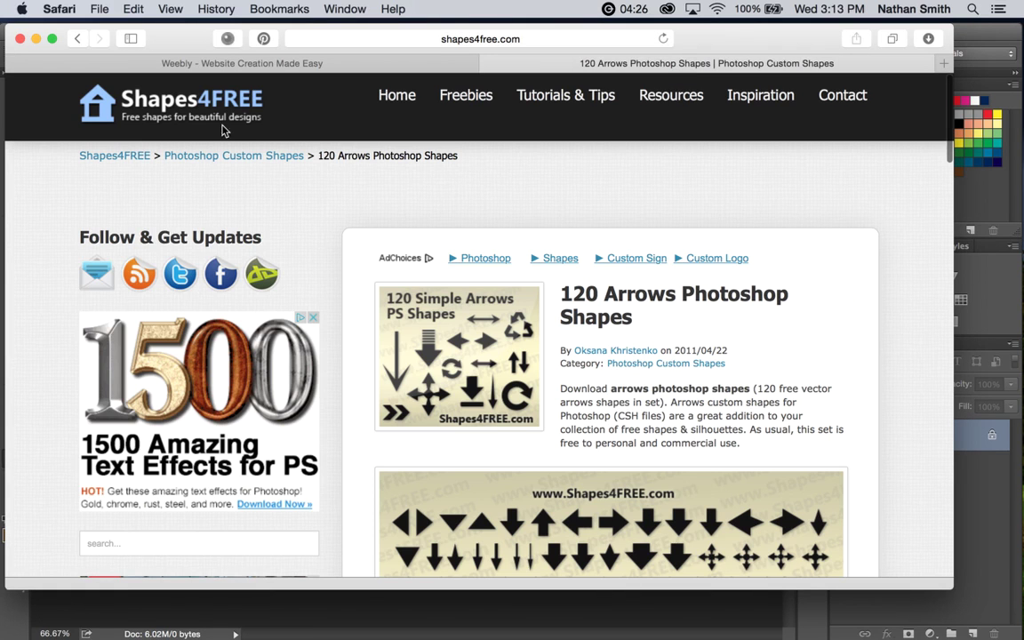
Scroll down to the Shapes4FREE download details and open the Downloads stack.
{"action": "scroll", "coordinate": [445, 153], "scroll_direction": "down", "scroll_amount": 5}
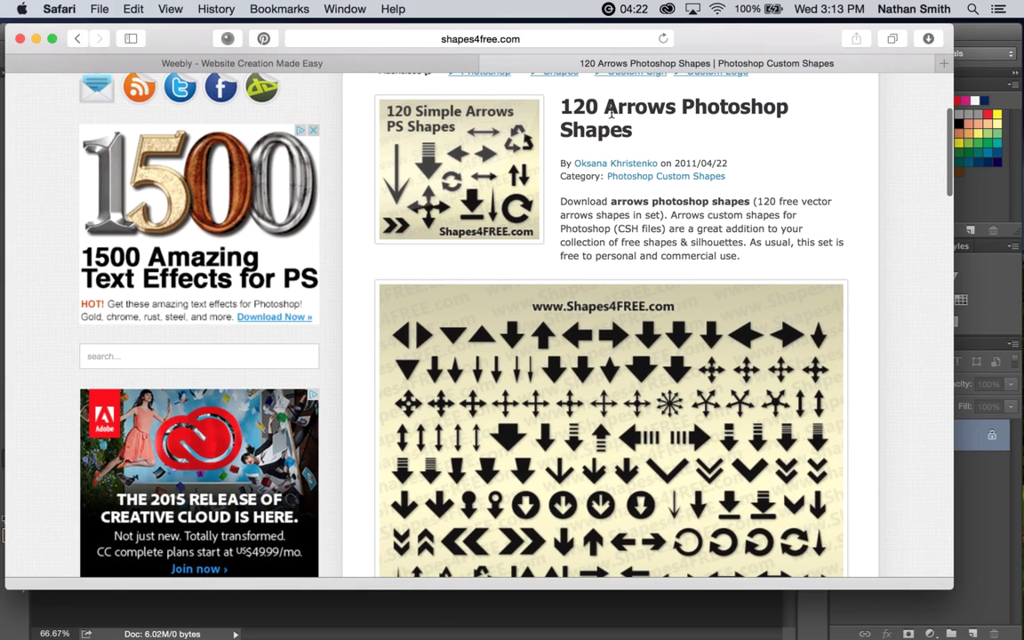
{"action": "scroll", "coordinate": [662, 151], "scroll_direction": "down", "scroll_amount": 8}
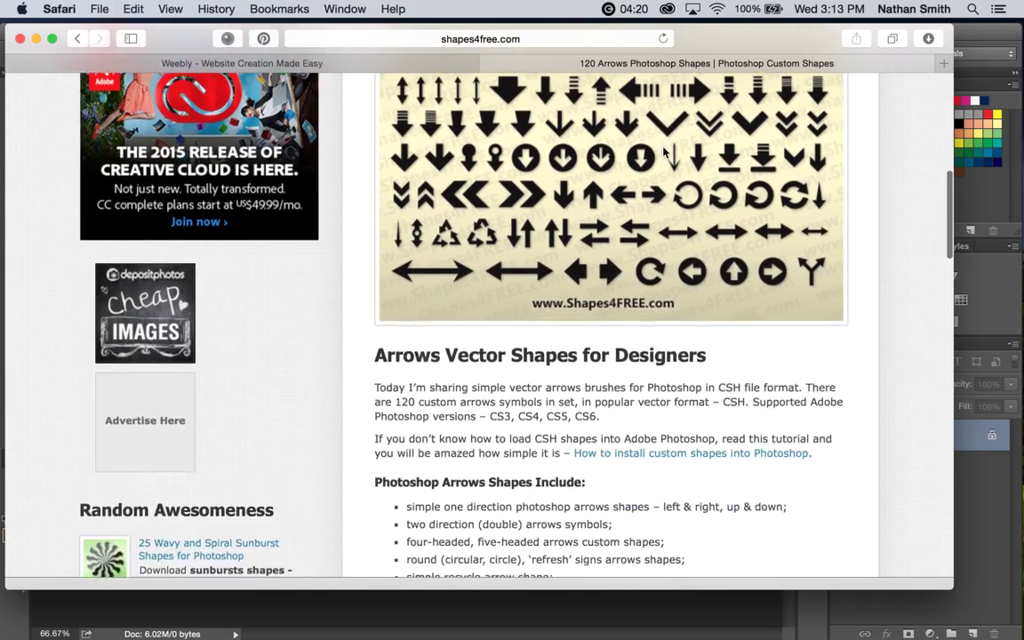
{"action": "scroll", "coordinate": [665, 153], "scroll_direction": "down", "scroll_amount": 10}
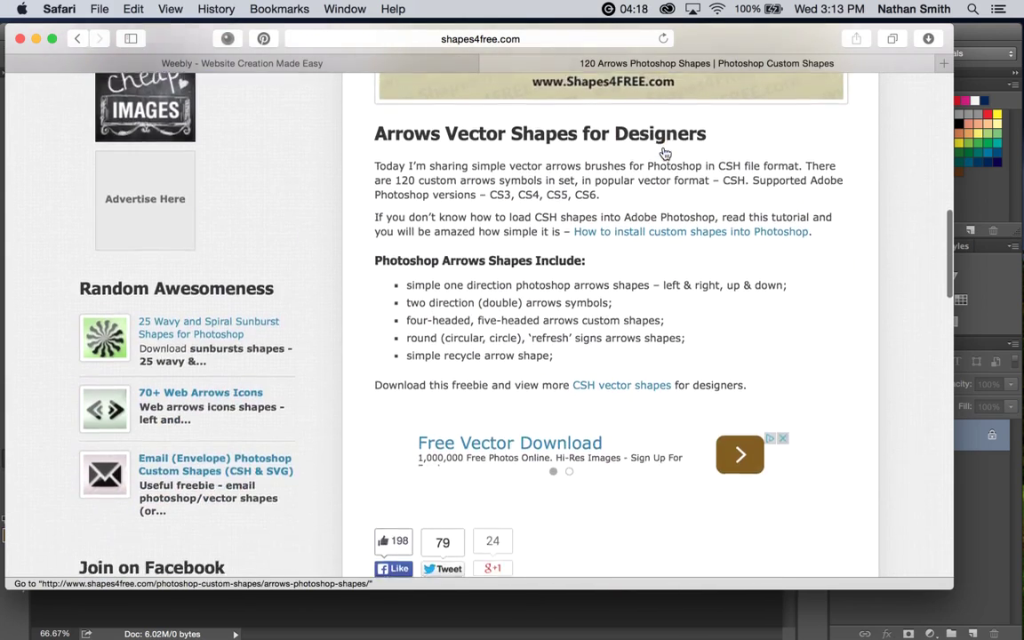
{"action": "scroll", "coordinate": [665, 153], "scroll_direction": "down", "scroll_amount": 2}
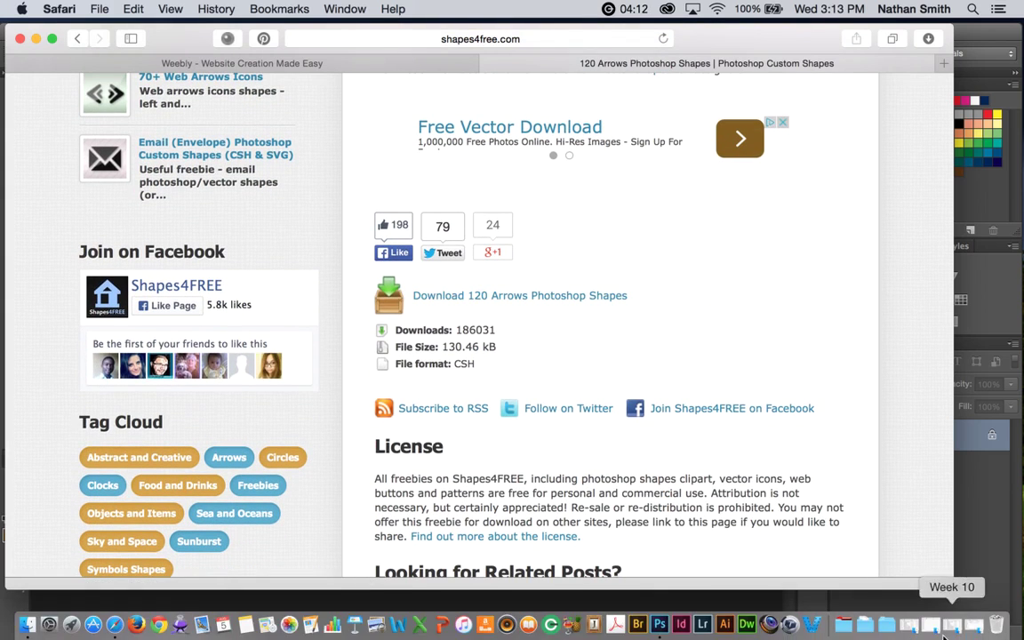
{"action": "mouse_move", "coordinate": [934, 634]}
{"action": "left_click", "coordinate": [887, 625]}
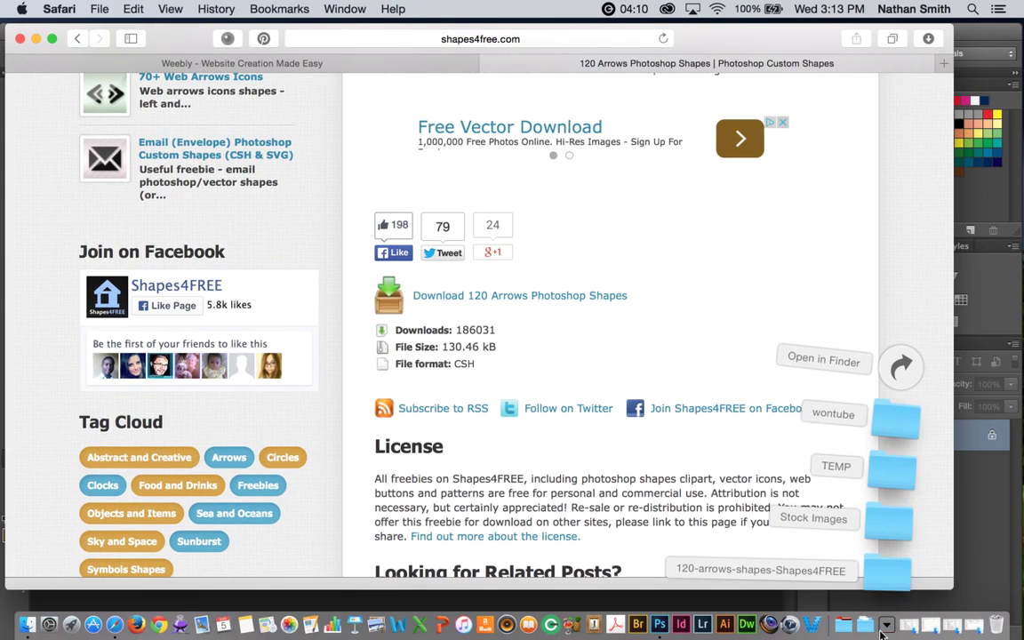
Open the 120-arrows-shapes-Shapes4FREE folder in Finder and preview how-to-use.txt.
{"action": "left_click", "coordinate": [893, 578]}
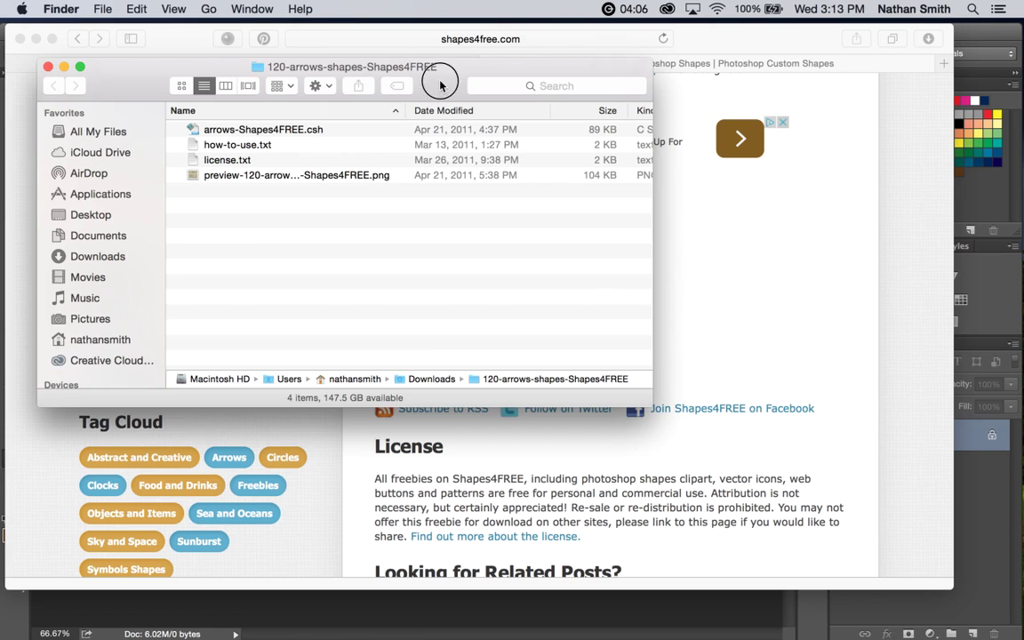
{"action": "left_click_drag", "start_coordinate": [440, 84], "coordinate": [761, 110]}
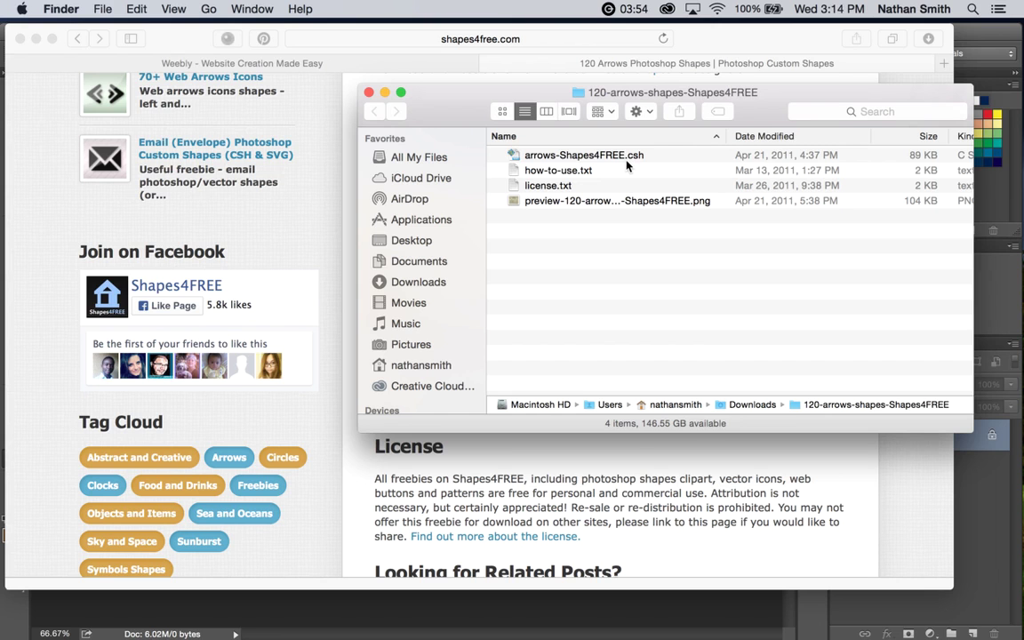
{"action": "left_click", "coordinate": [553, 171]}
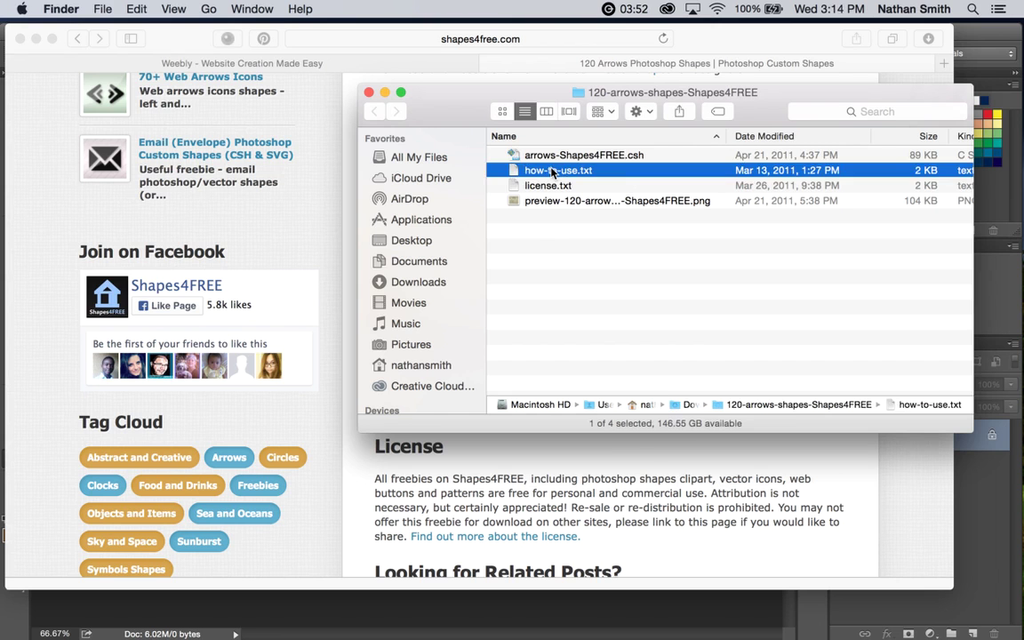
{"action": "key", "text": "space"}
Preview license.txt, then return to Photoshop.
{"action": "key", "text": "space"}
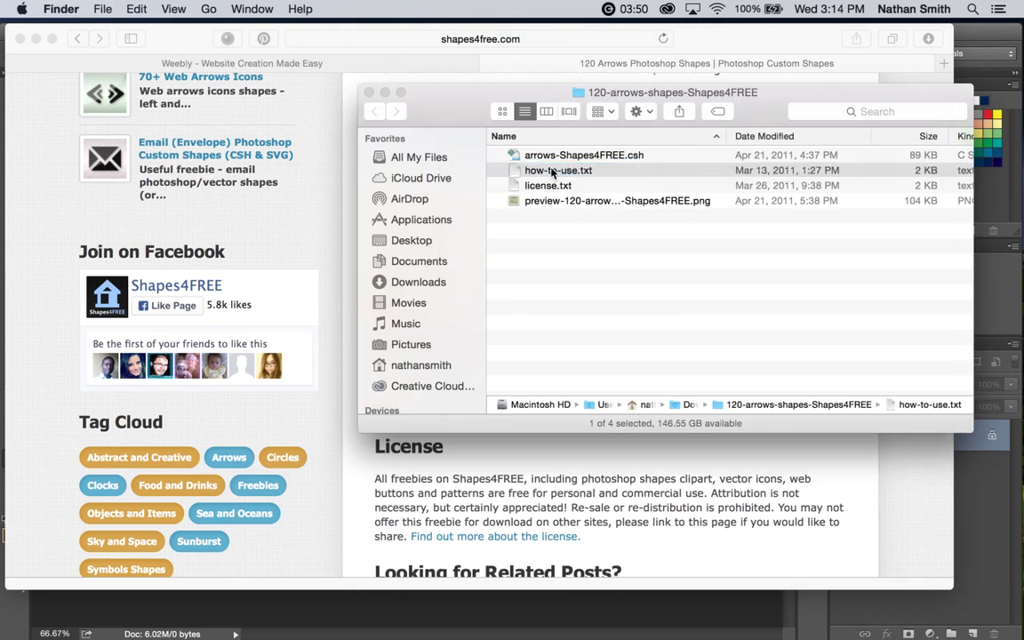
{"action": "left_click", "coordinate": [538, 188]}
{"action": "key", "text": "space"}
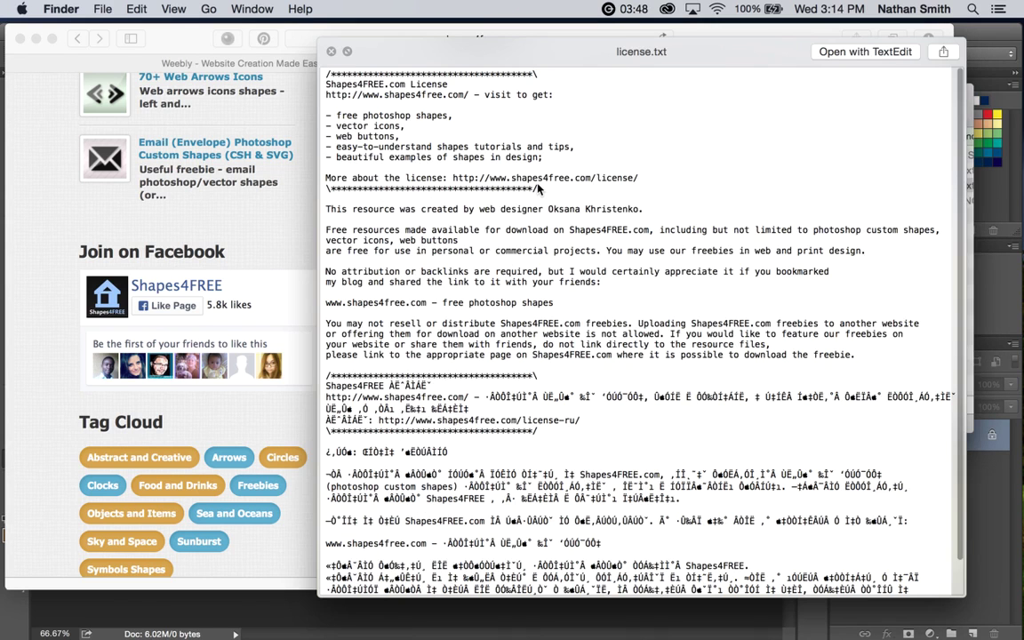
{"action": "key", "text": "space"}
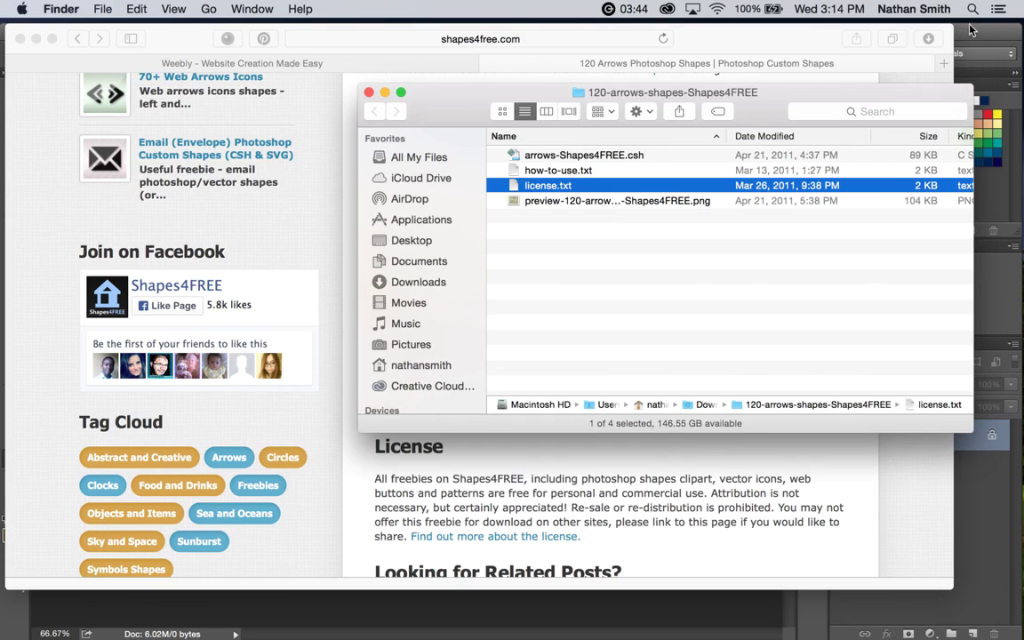
{"action": "key", "text": "super+Tab"}
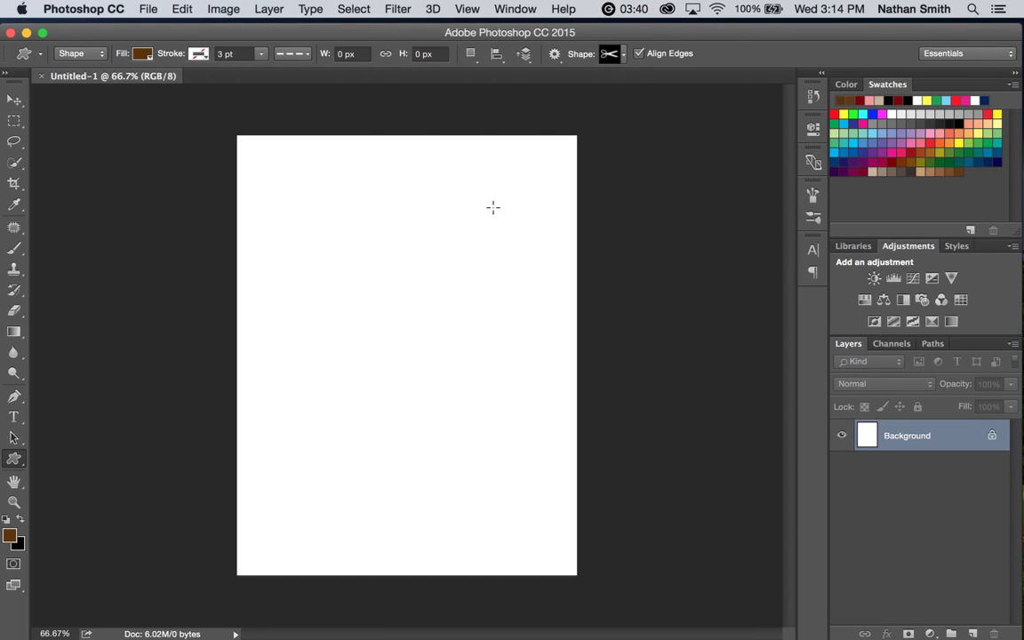
Use Load Shapes to pick arrows-Shapes4FREE.csh from Downloads/120-arrows-shapes-Shapes4FREE.
{"action": "left_click", "coordinate": [623, 56]}
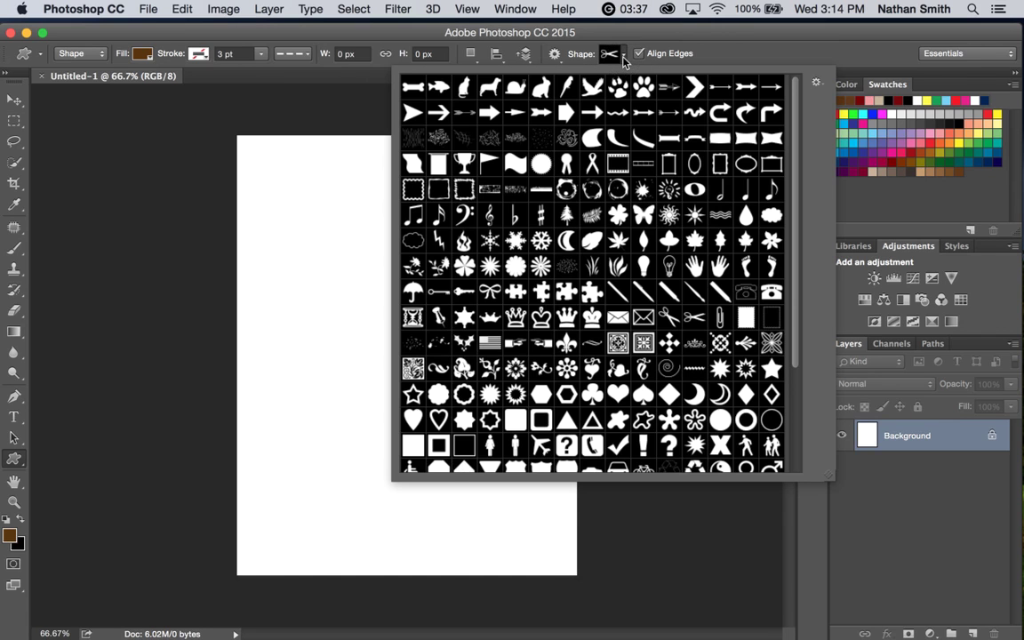
{"action": "left_click", "coordinate": [817, 83]}
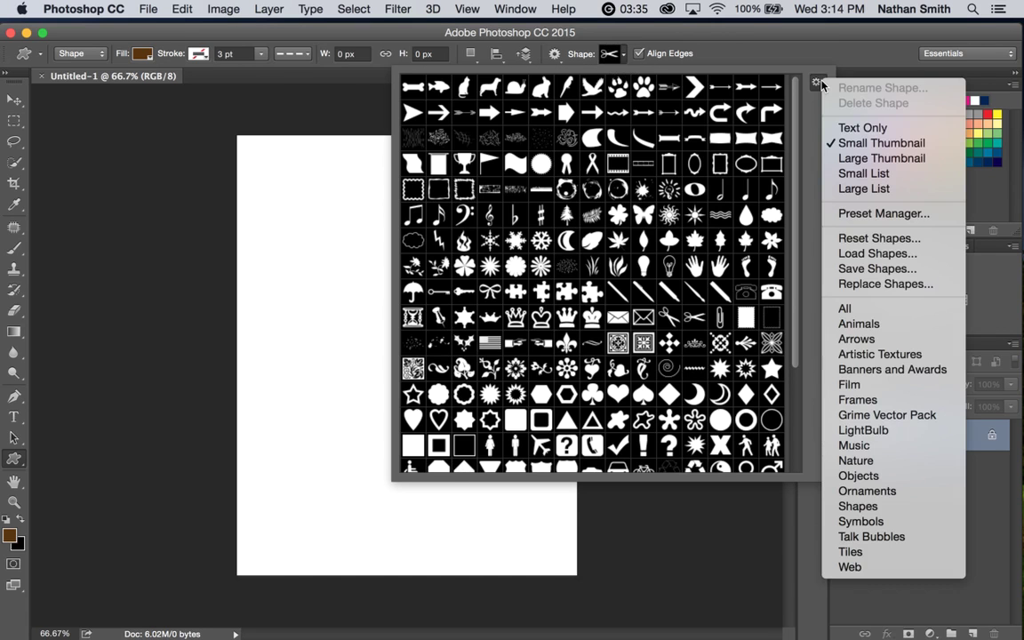
{"action": "left_click", "coordinate": [867, 255]}
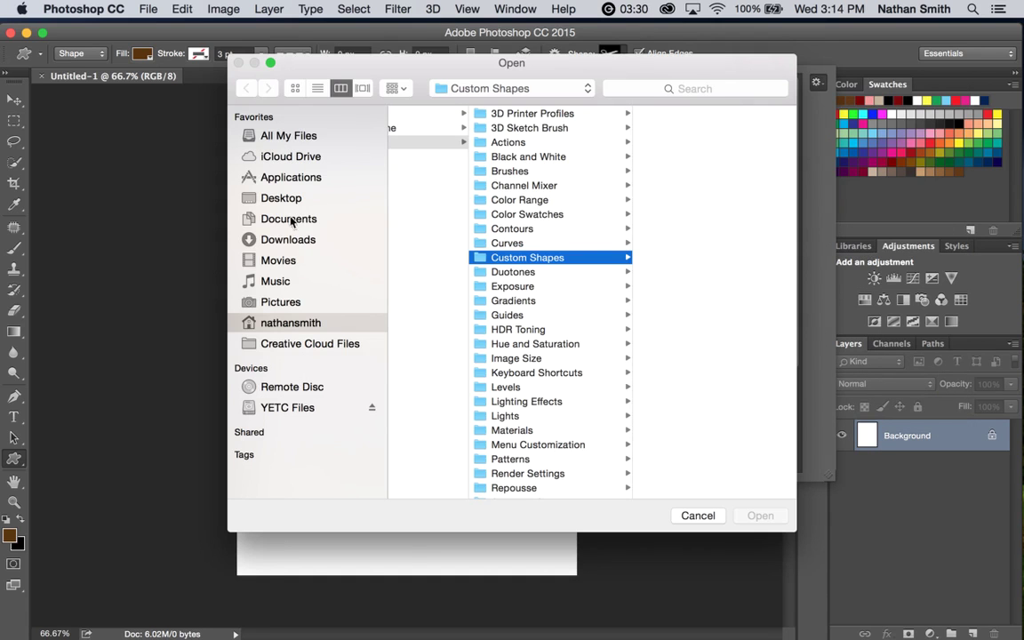
{"action": "left_click", "coordinate": [266, 237]}
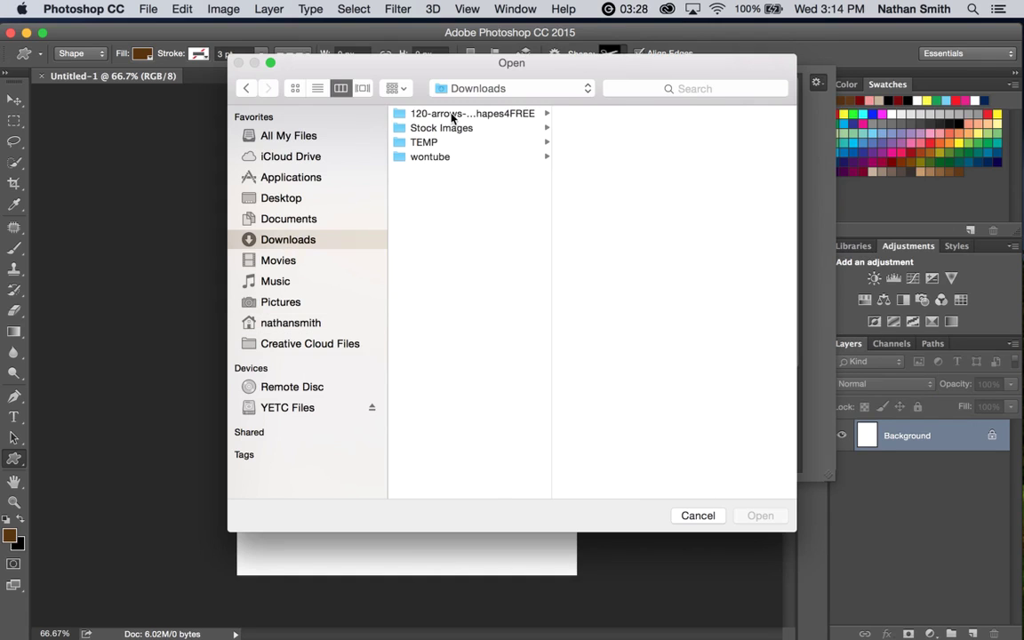
{"action": "left_click", "coordinate": [450, 114]}
{"action": "left_click", "coordinate": [599, 114]}
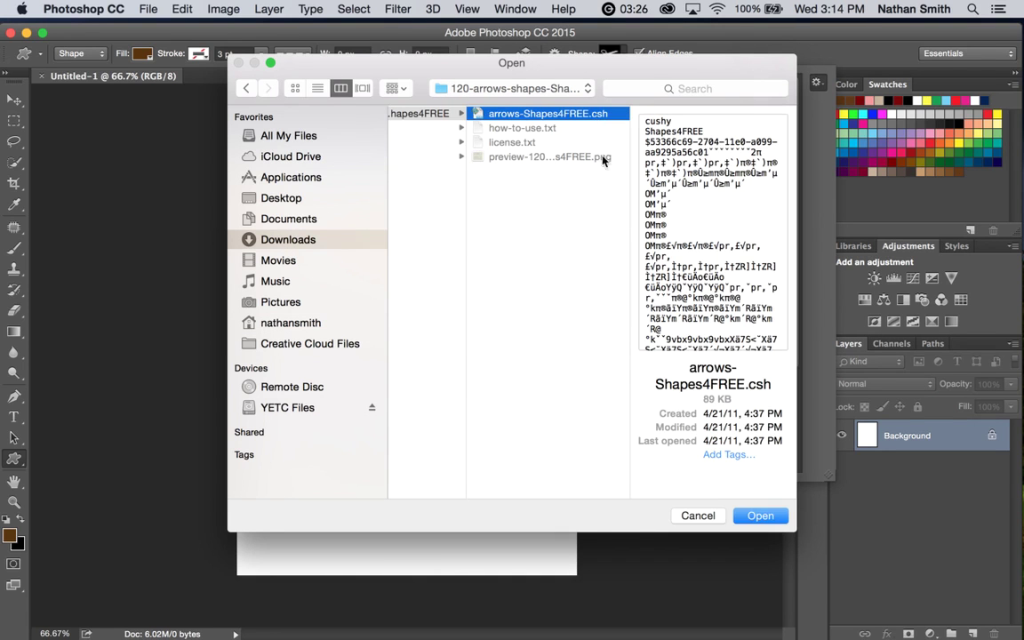
Load the arrows-Shapes4FREE.csh shapes and select the circled left-arrow in the picker.
{"action": "left_click", "coordinate": [756, 516]}
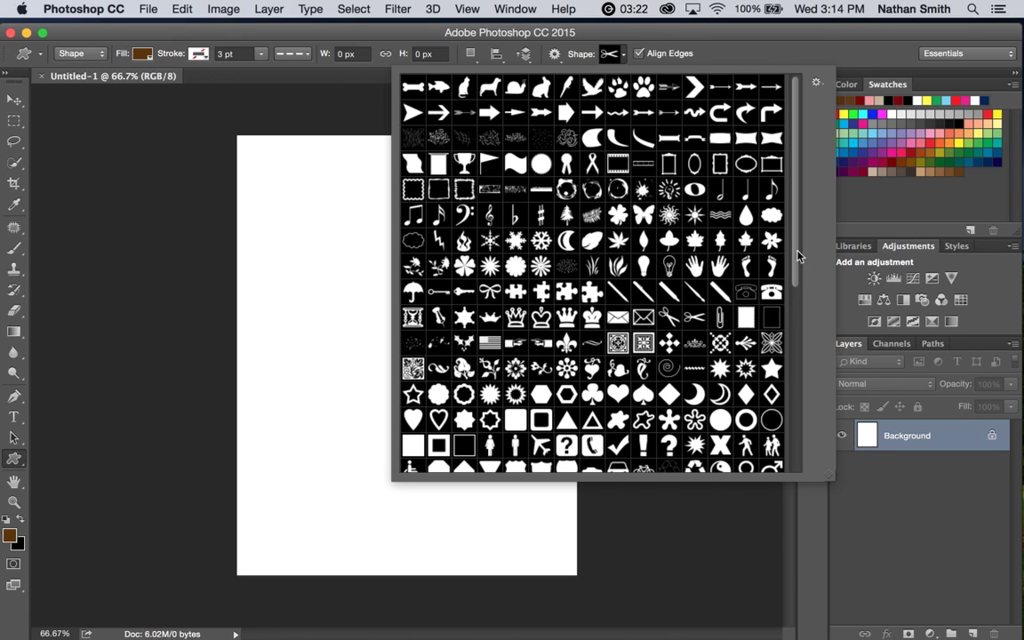
{"action": "left_click_drag", "start_coordinate": [797, 256], "coordinate": [799, 444]}
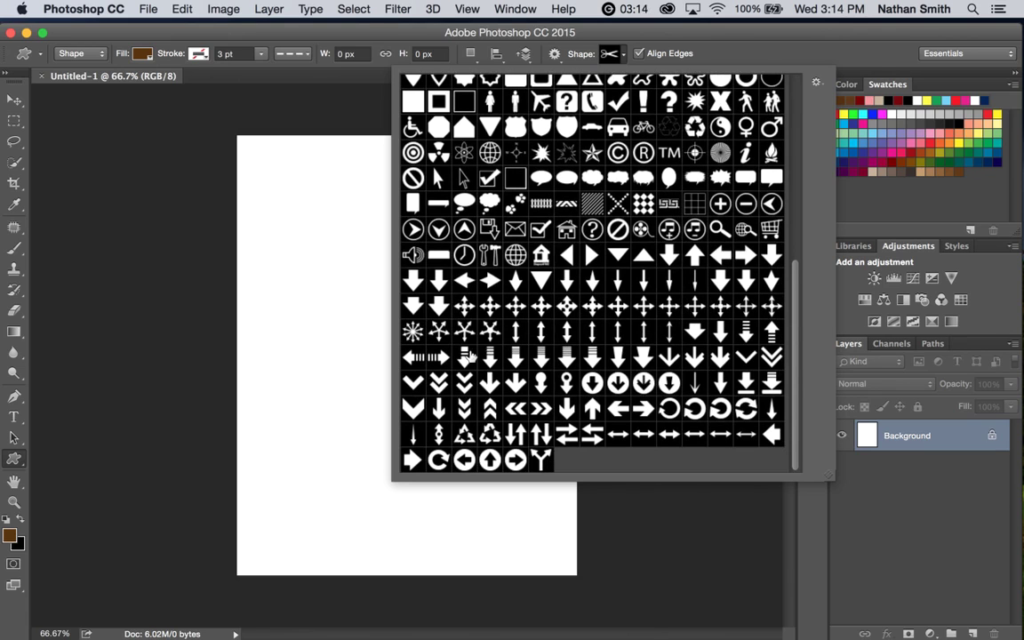
{"action": "left_click", "coordinate": [413, 331]}
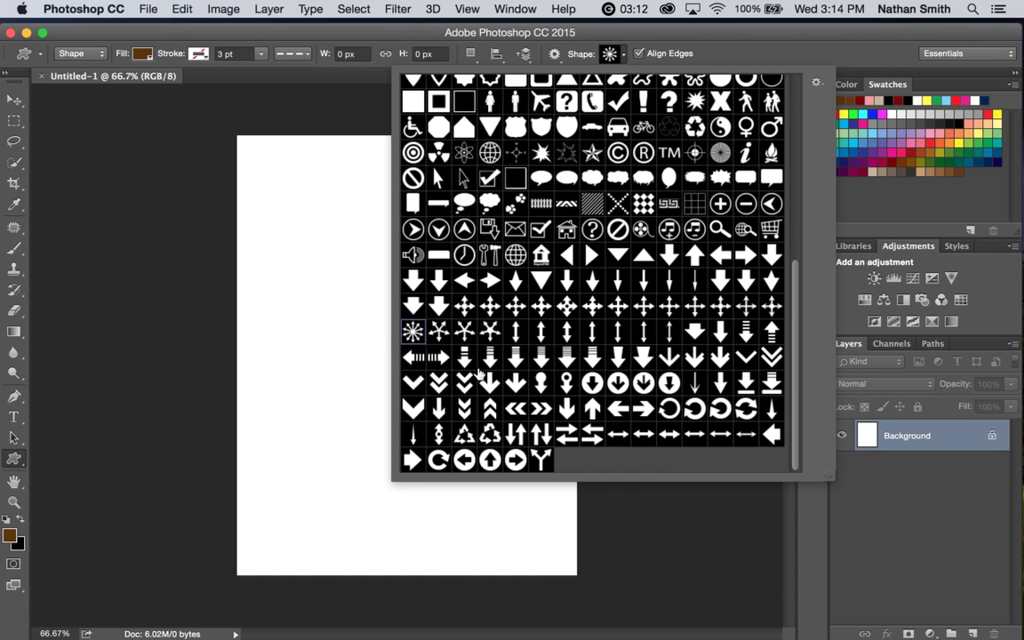
{"action": "left_click", "coordinate": [464, 459]}
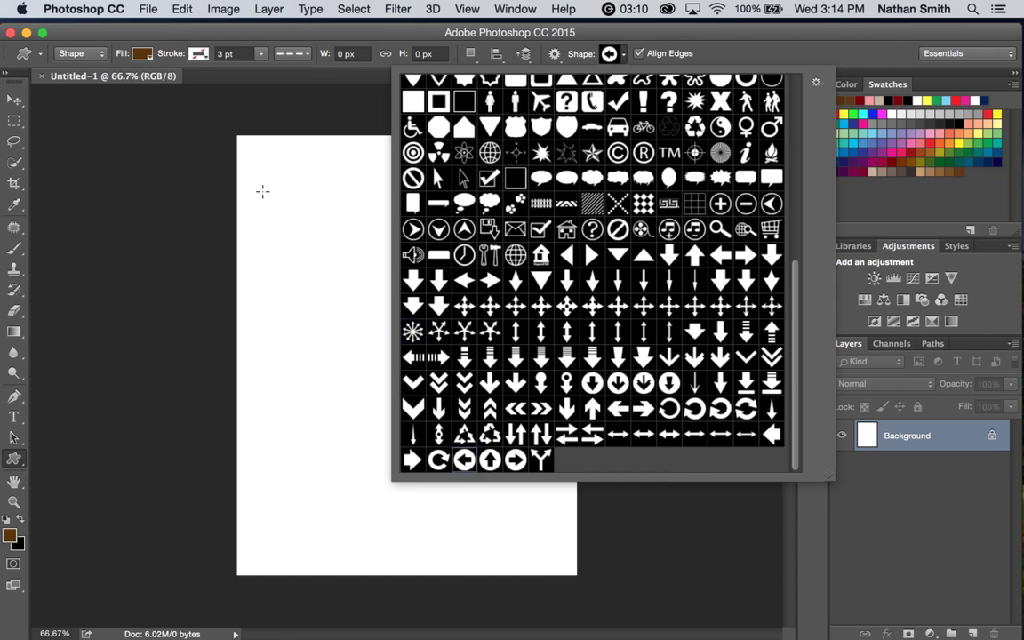
Draw a 489 × 486 px brown circled left-arrow near the canvas top-left as layer Shape 1.
{"action": "left_click_drag", "start_coordinate": [262, 194], "coordinate": [393, 320]}
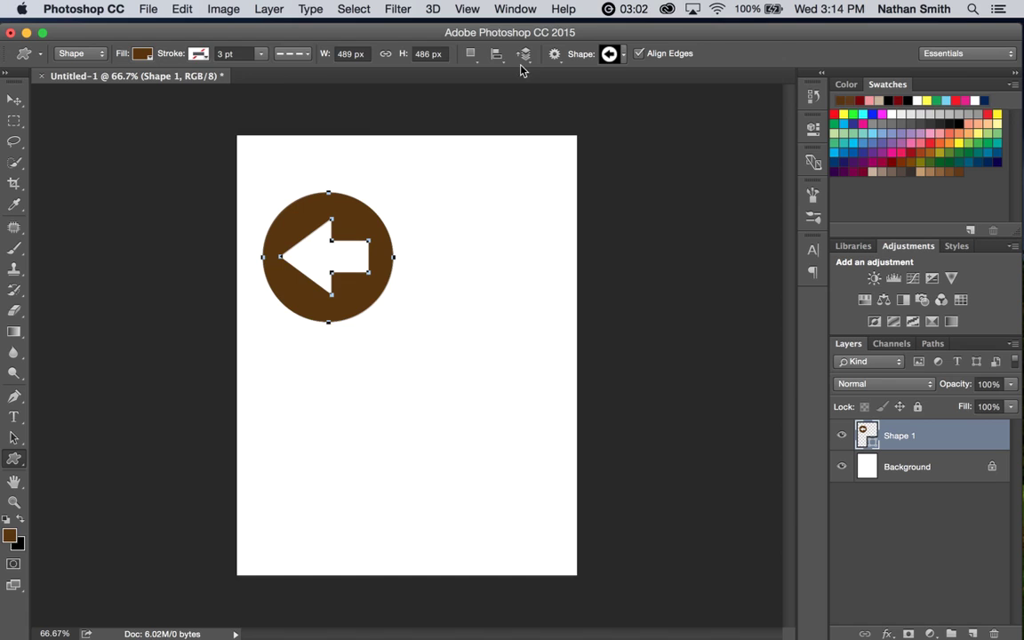
{"action": "left_click", "coordinate": [182, 9]}
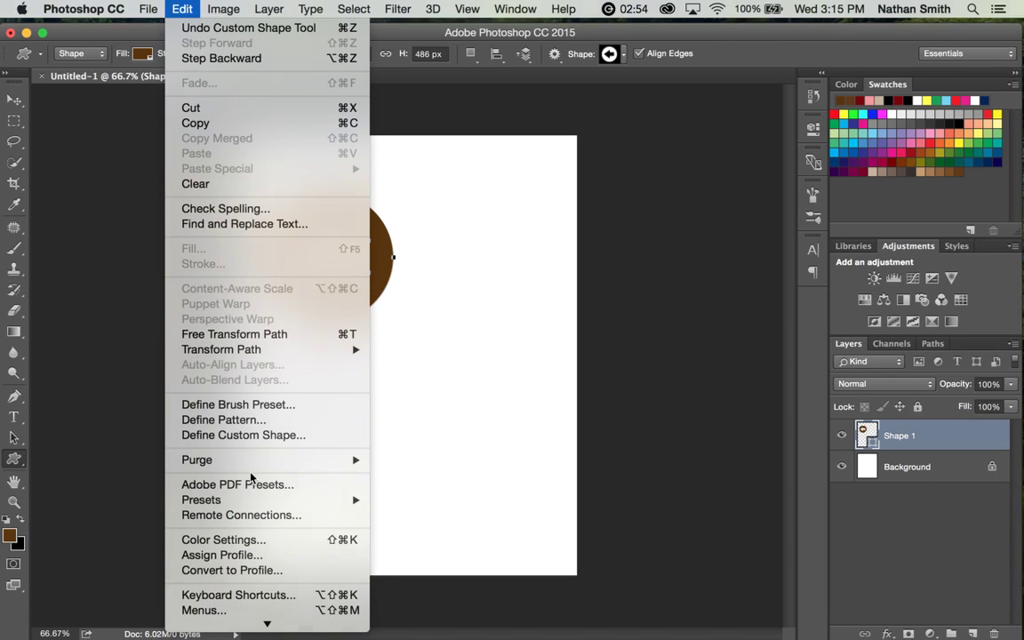
Open Edit > Presets > Preset Manager.
{"action": "mouse_move", "coordinate": [277, 503]}
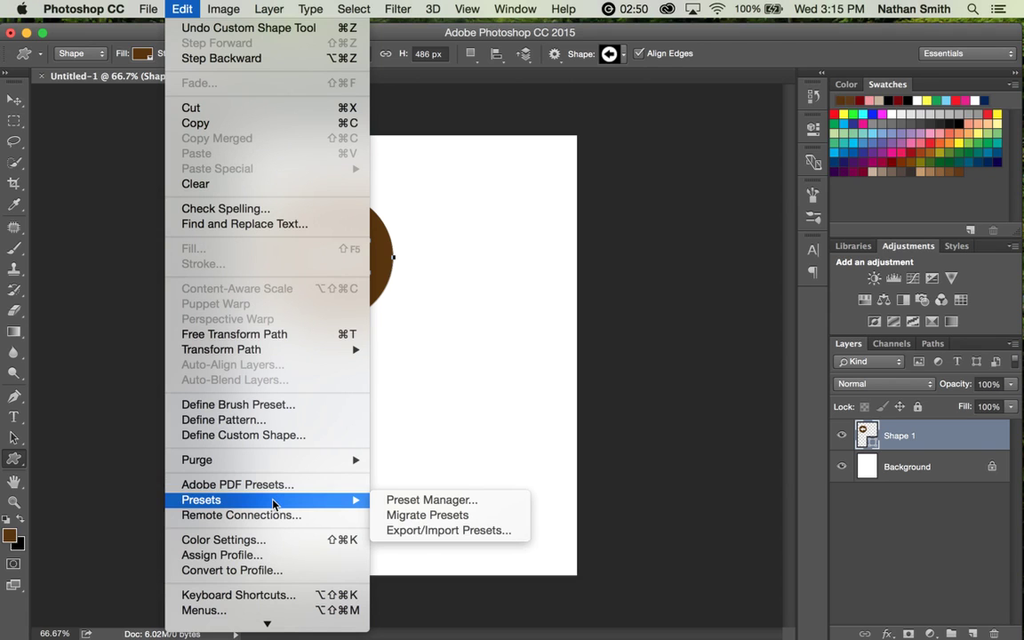
{"action": "left_click", "coordinate": [394, 503]}
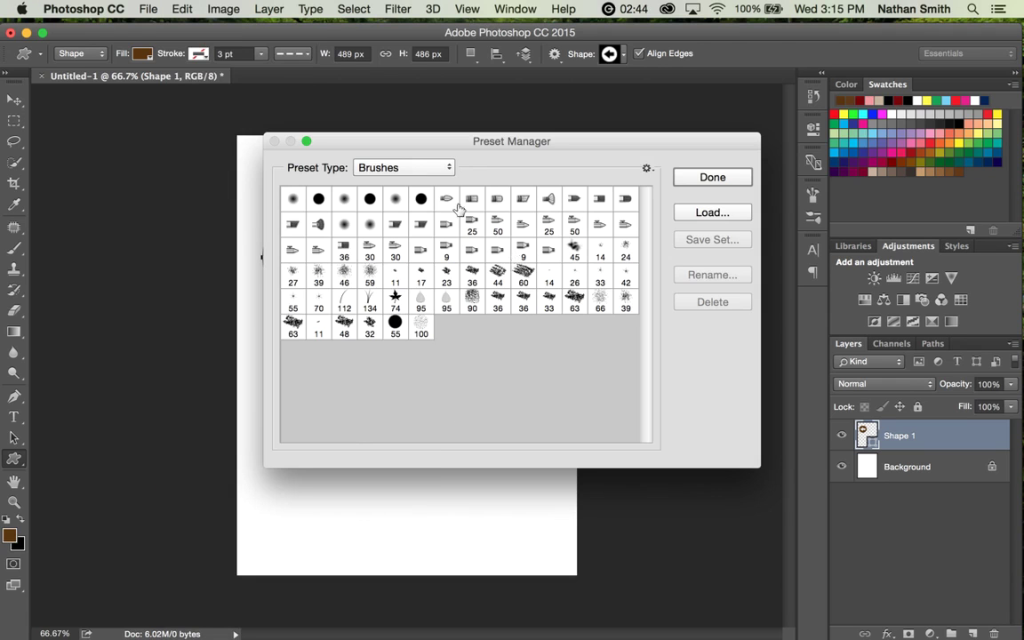
Switch the Preset Manager's preset type from Brushes to Custom Shapes and scroll the grid.
{"action": "left_click", "coordinate": [443, 167]}
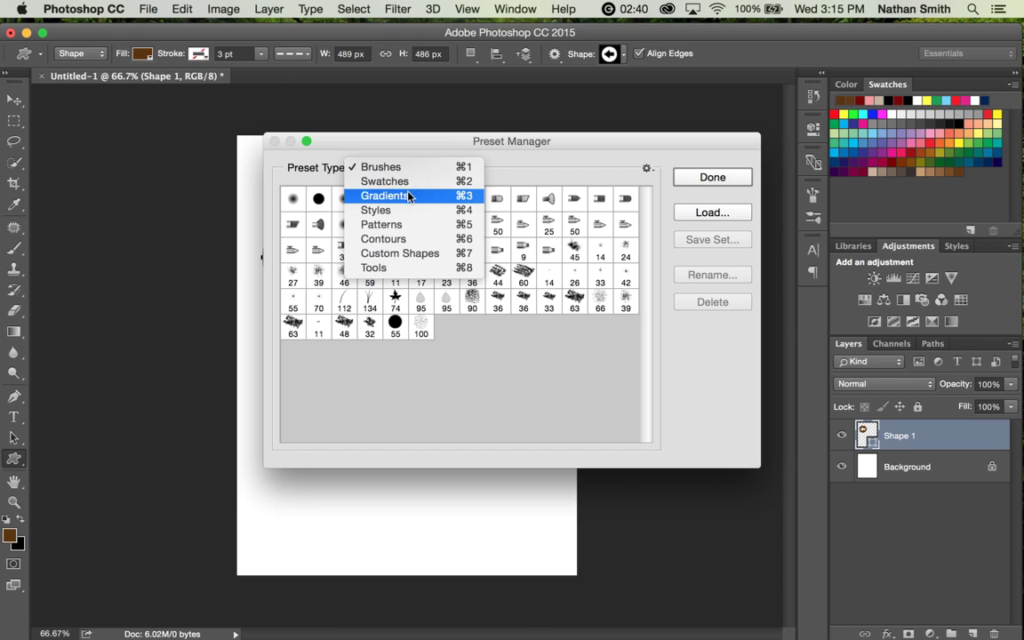
{"action": "left_click", "coordinate": [404, 255]}
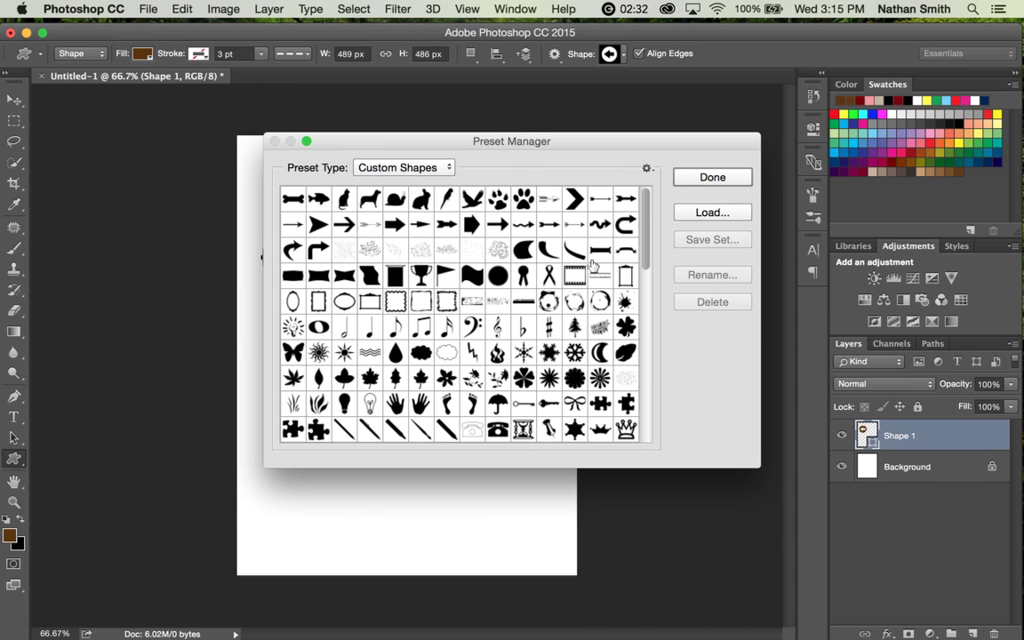
{"action": "left_click_drag", "start_coordinate": [647, 229], "coordinate": [644, 300]}
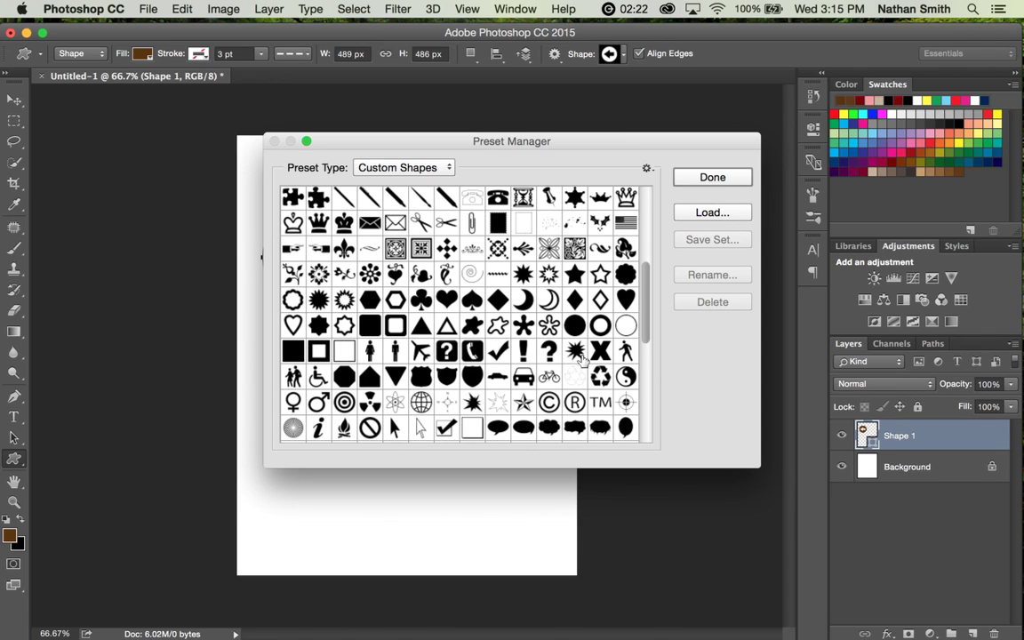
Delete one arrow shape from the end of the custom shapes grid.
{"action": "scroll", "coordinate": [583, 356], "scroll_direction": "down", "scroll_amount": 10}
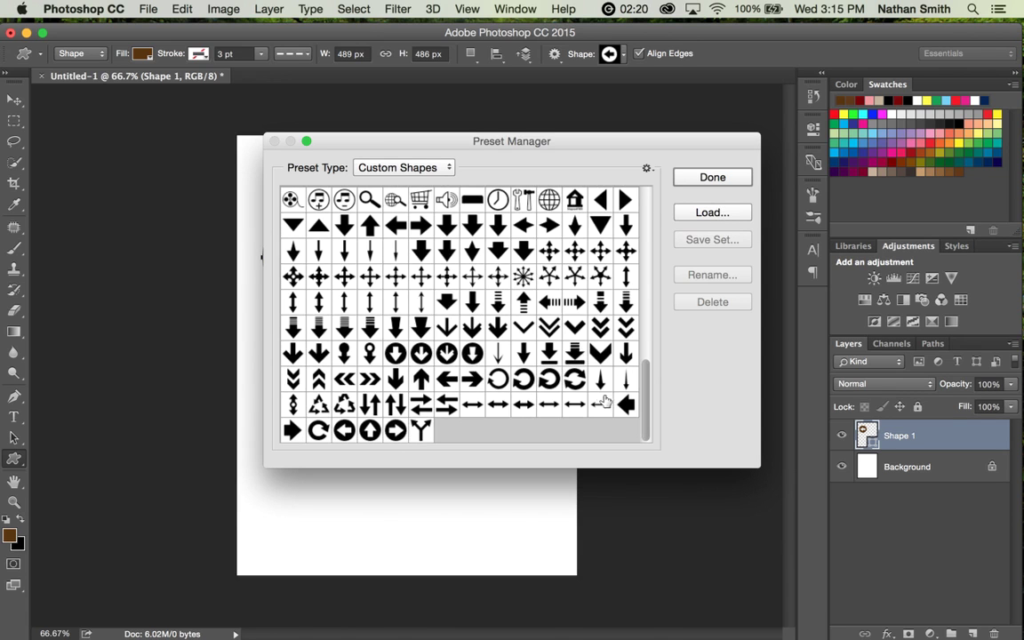
{"action": "left_click", "coordinate": [601, 380]}
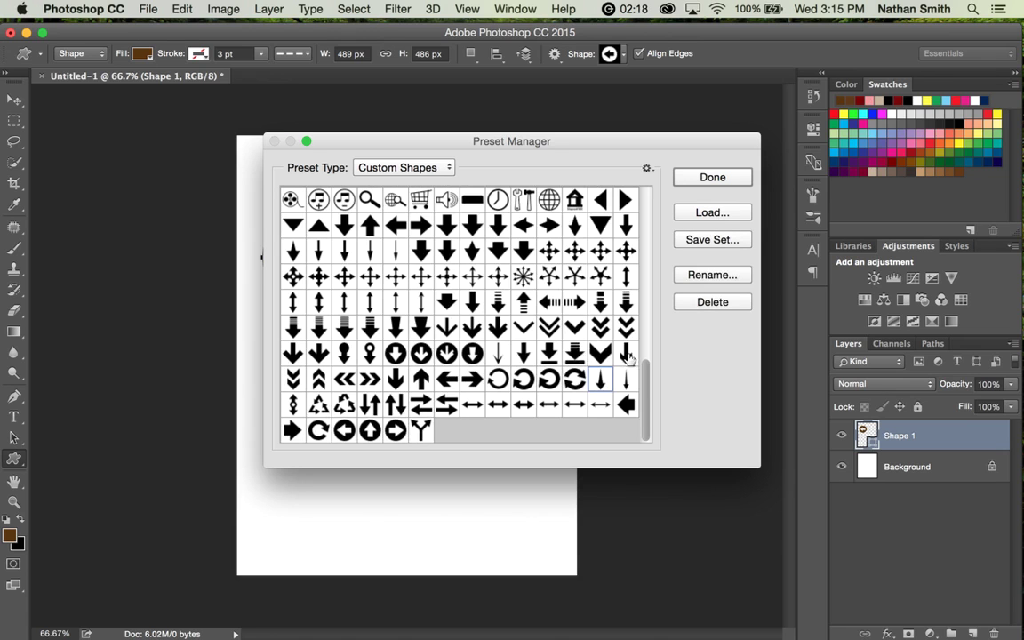
{"action": "left_click", "coordinate": [703, 302]}
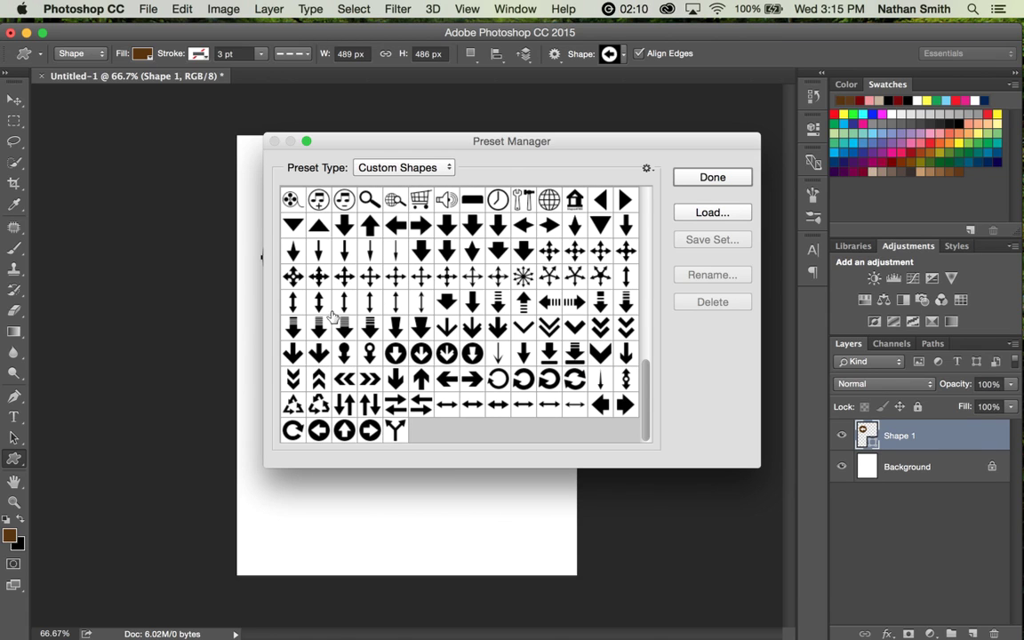
Select the remaining arrows from the triangle through the last shape and delete them.
{"action": "left_click", "coordinate": [292, 325]}
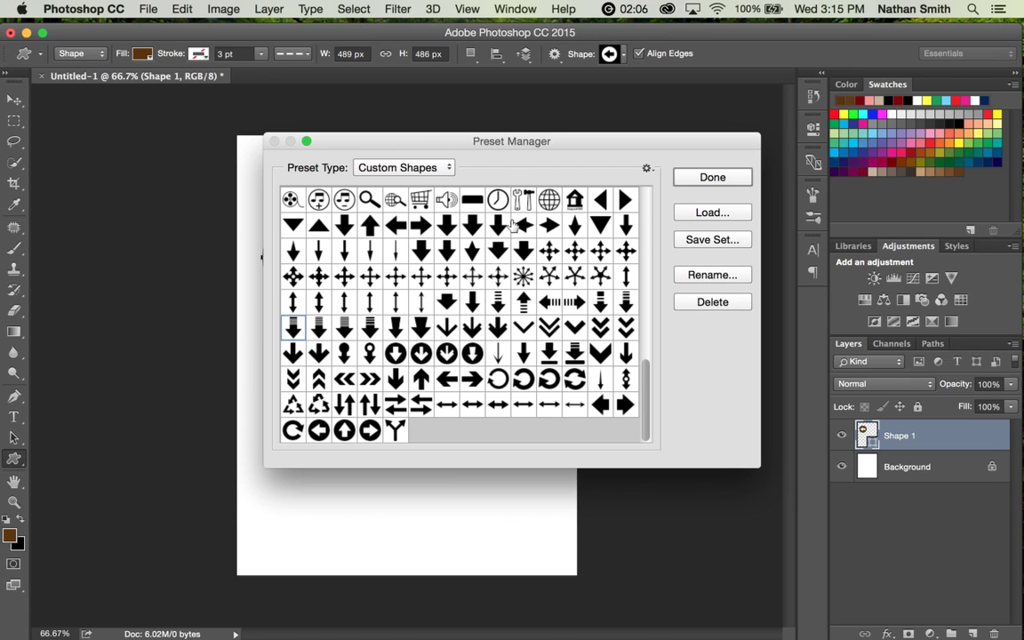
{"action": "left_click", "coordinate": [293, 224]}
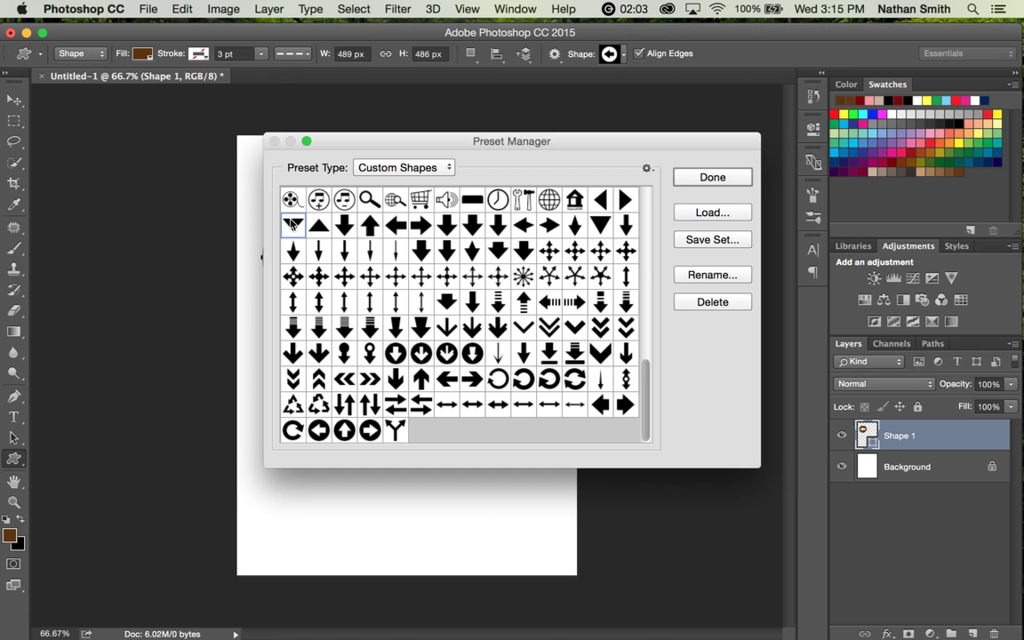
{"action": "left_click", "coordinate": [398, 432], "text": "shift"}
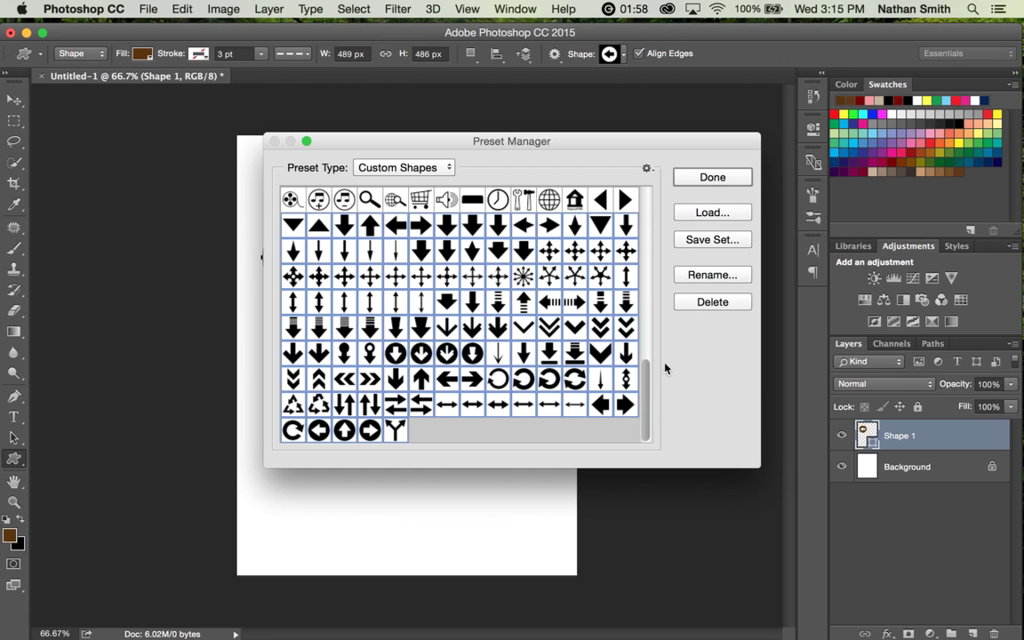
{"action": "left_click", "coordinate": [711, 303]}
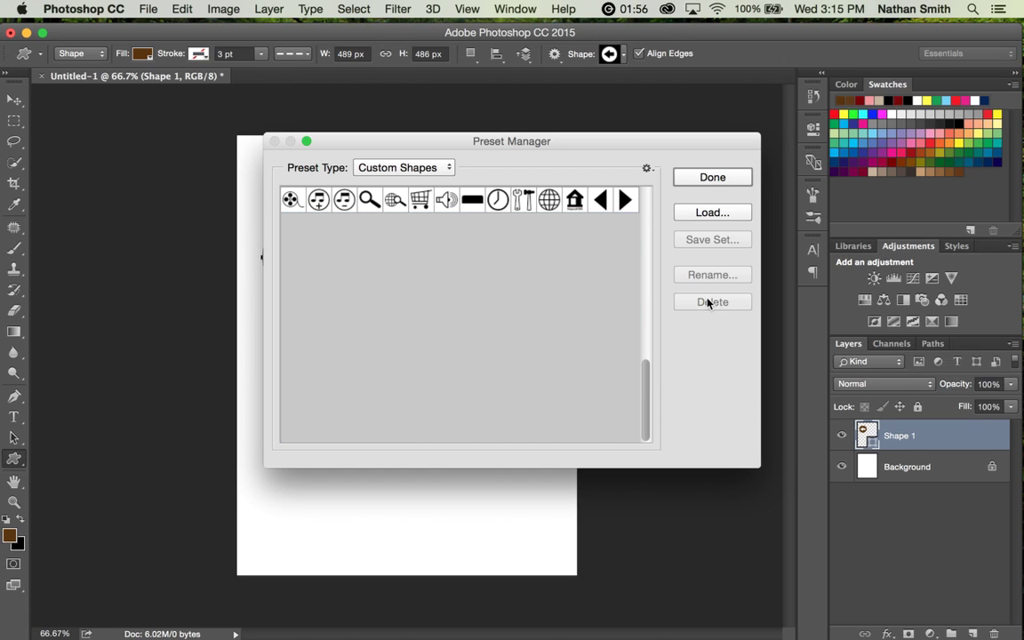
{"action": "scroll", "coordinate": [614, 298], "scroll_direction": "up", "scroll_amount": 5}
{"action": "scroll", "coordinate": [614, 298], "scroll_direction": "up", "scroll_amount": 5}
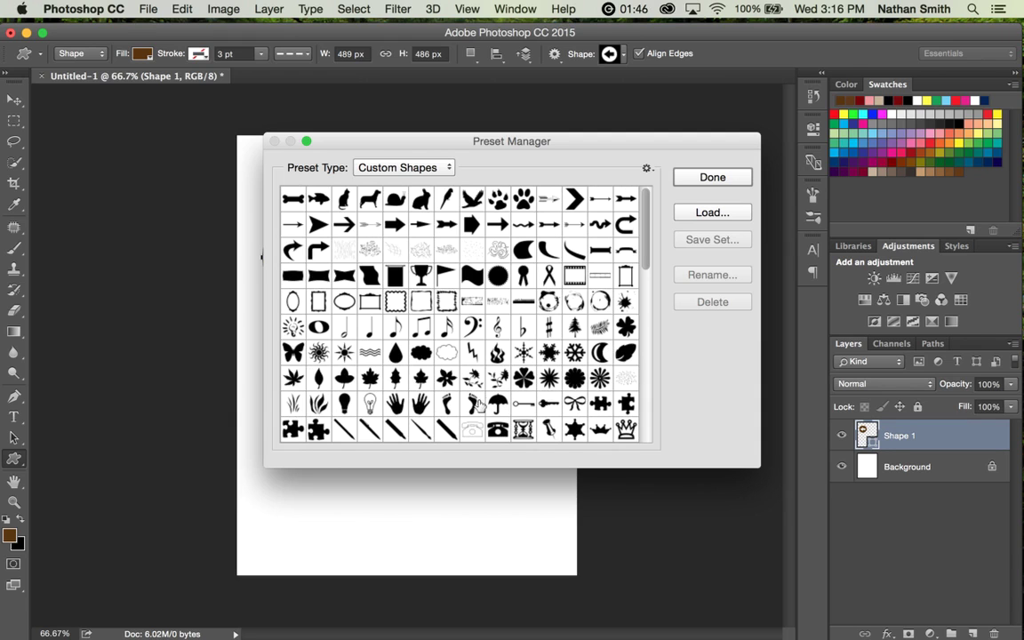
Select the footprint, lightning bolt, treble clef, wreath and neighbouring shapes together.
{"action": "left_click", "coordinate": [471, 404]}
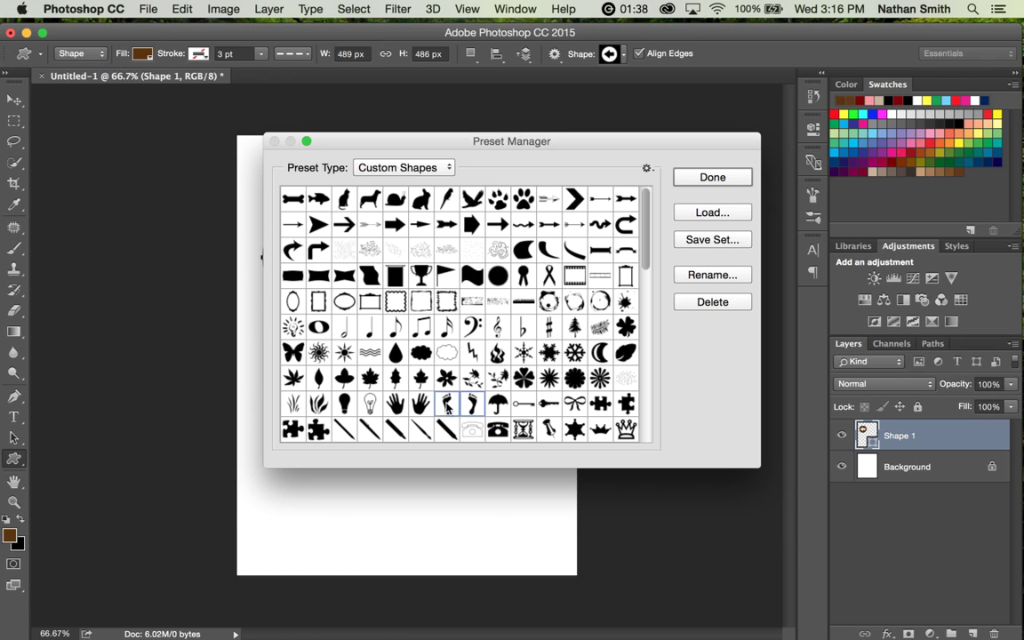
{"action": "left_click", "coordinate": [472, 352], "text": "super"}
{"action": "left_click", "coordinate": [500, 331], "text": "super"}
{"action": "left_click", "coordinate": [546, 299], "text": "super"}
{"action": "left_click", "coordinate": [601, 303], "text": "super"}
{"action": "left_click", "coordinate": [626, 301], "text": "super"}
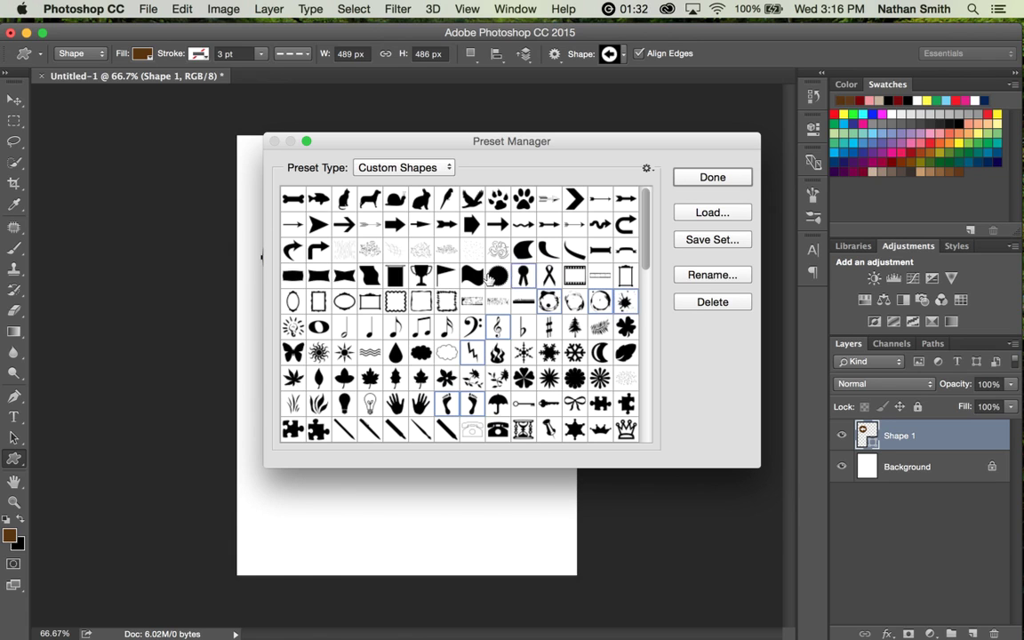
Cancel saving the selection as a new shape set and close the Preset Manager.
{"action": "left_click", "coordinate": [698, 240]}
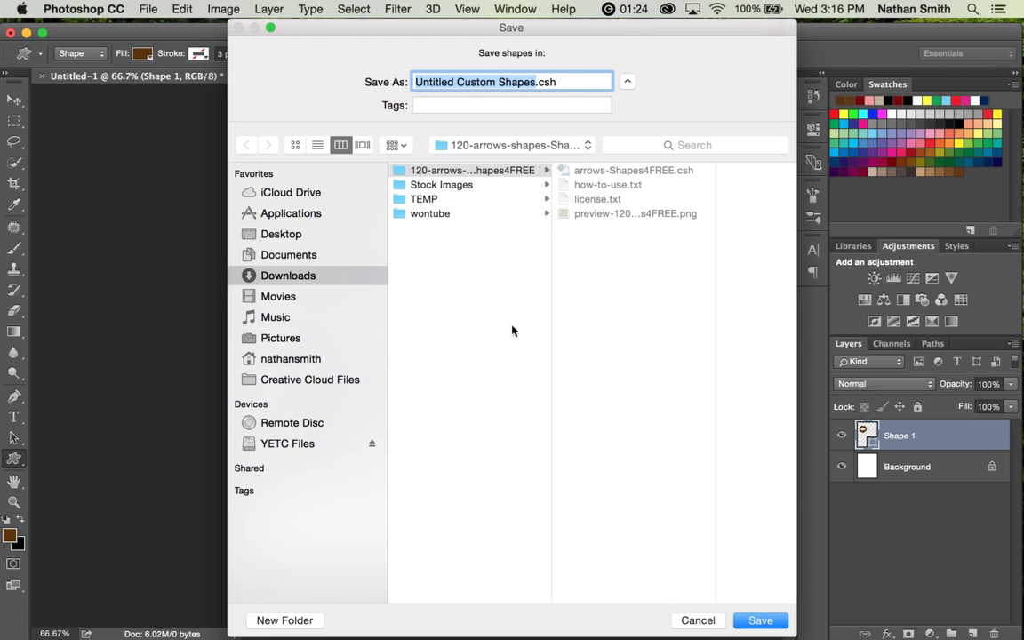
{"action": "left_click", "coordinate": [701, 622]}
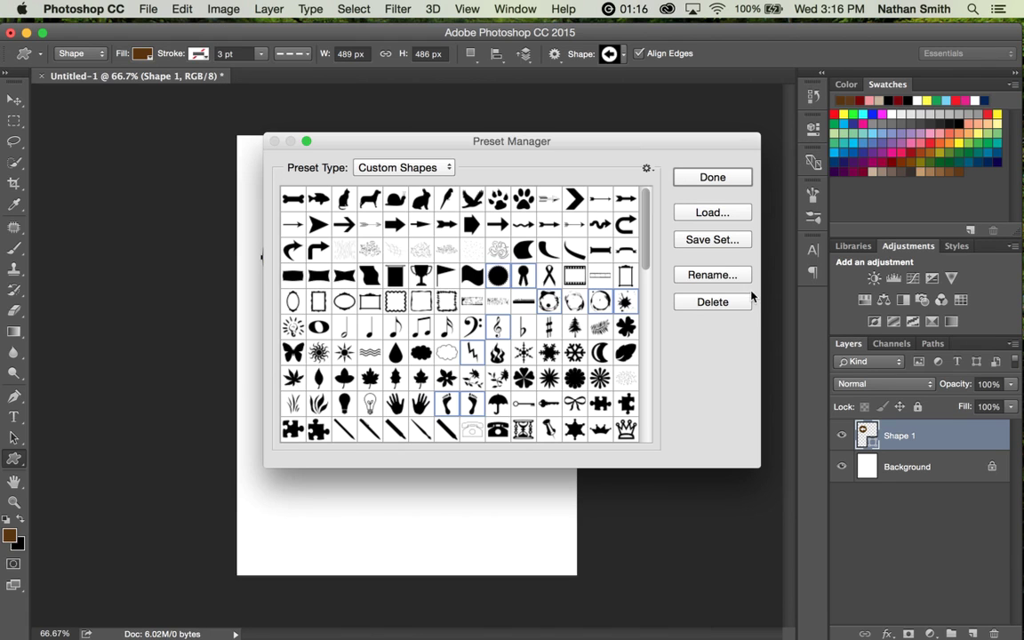
{"action": "left_click", "coordinate": [715, 177]}
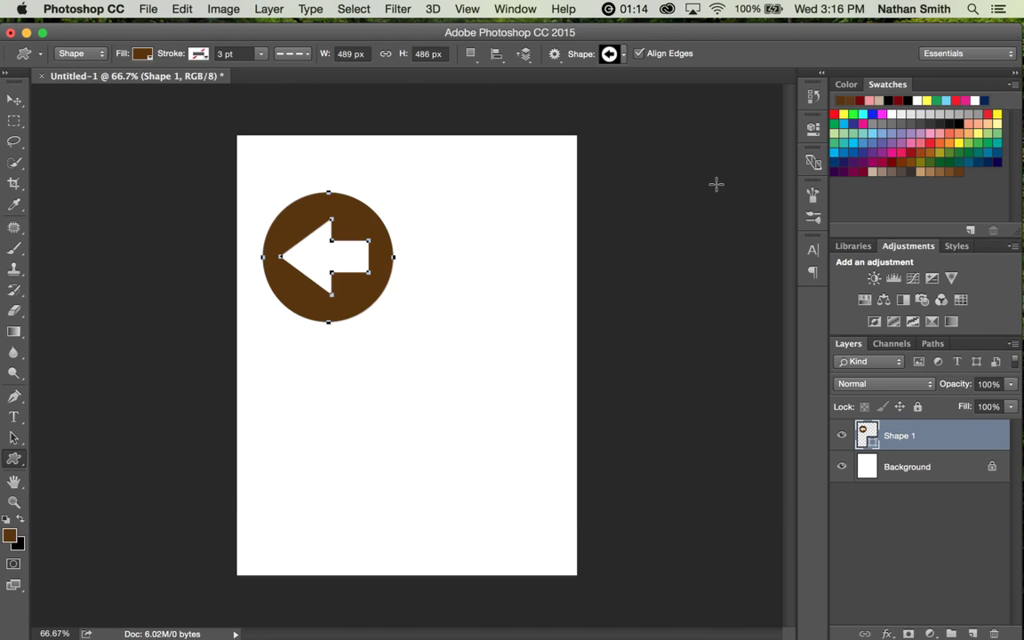